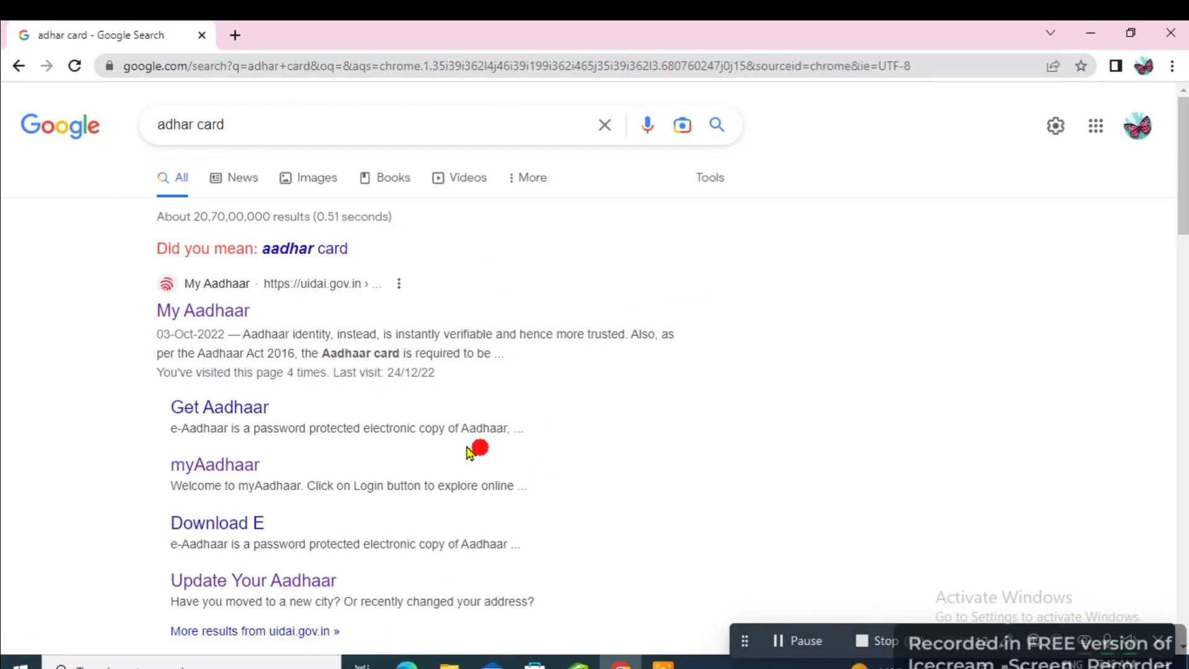
Open the My Aadhaar website from the search results.
click(223, 316)
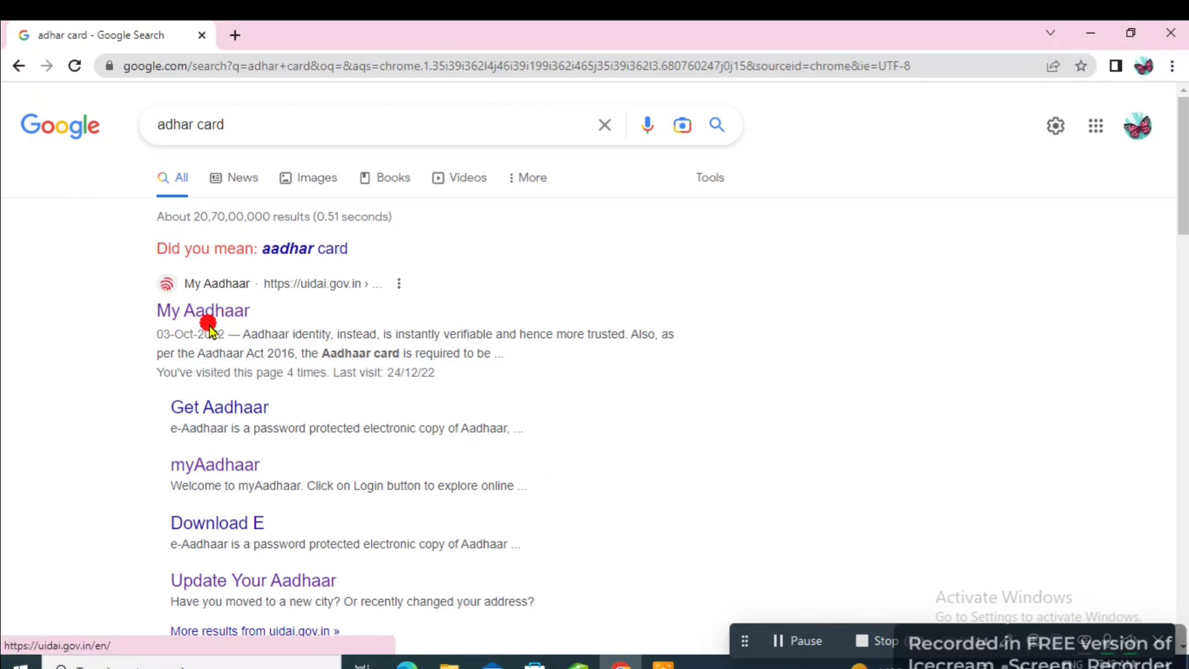
click(785, 641)
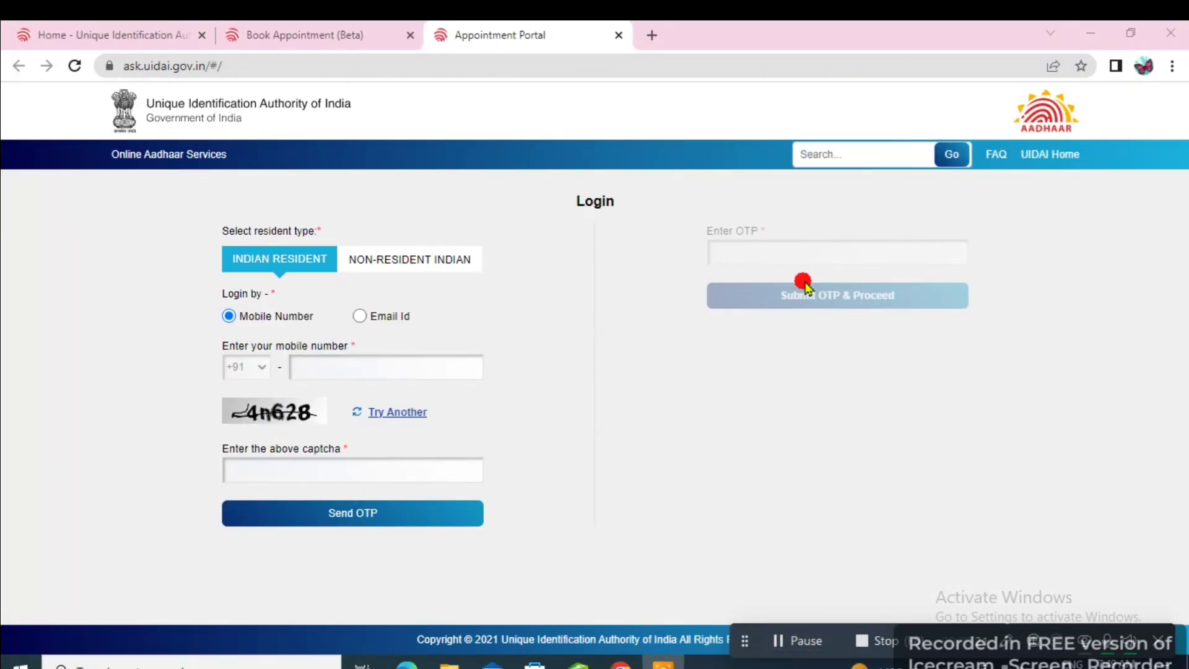
Log in to the appointment portal as an Indian resident with the mobile number and captcha, requesting and submitting the one-time password.
click(396, 366)
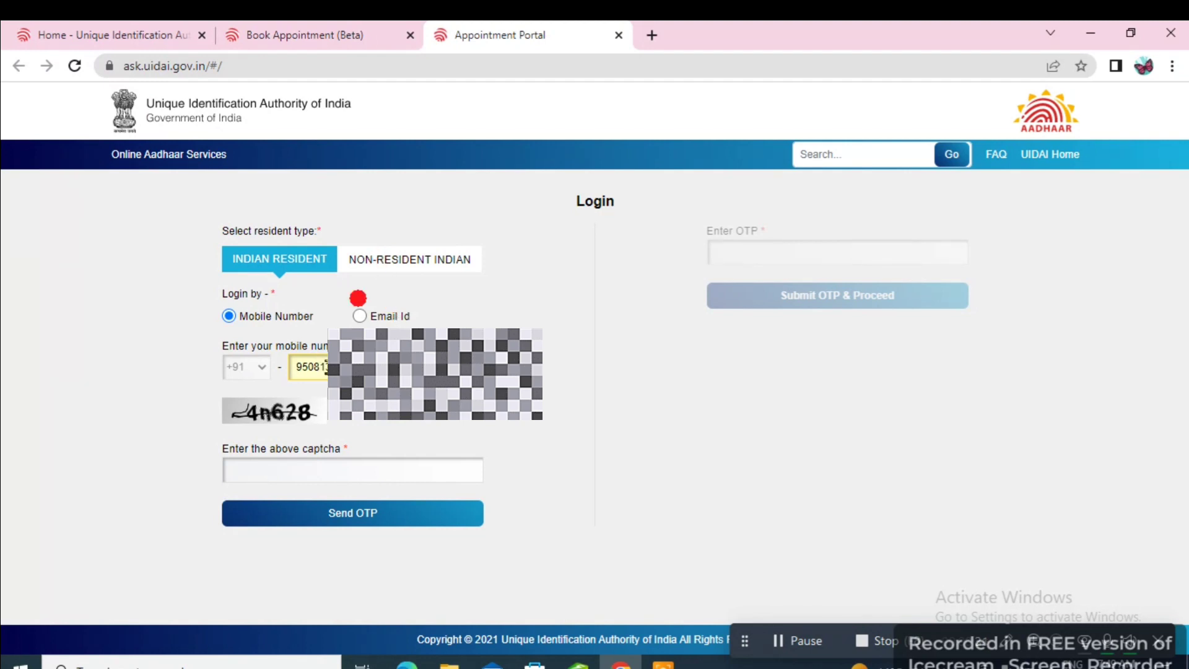
click(304, 468)
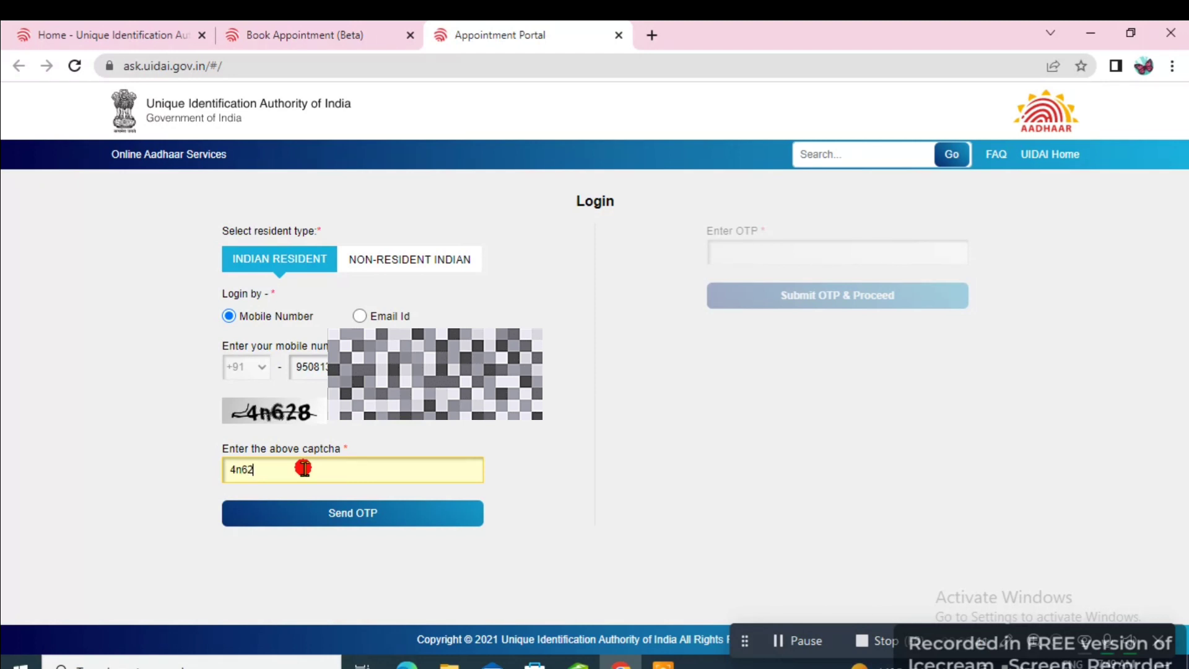
click(354, 518)
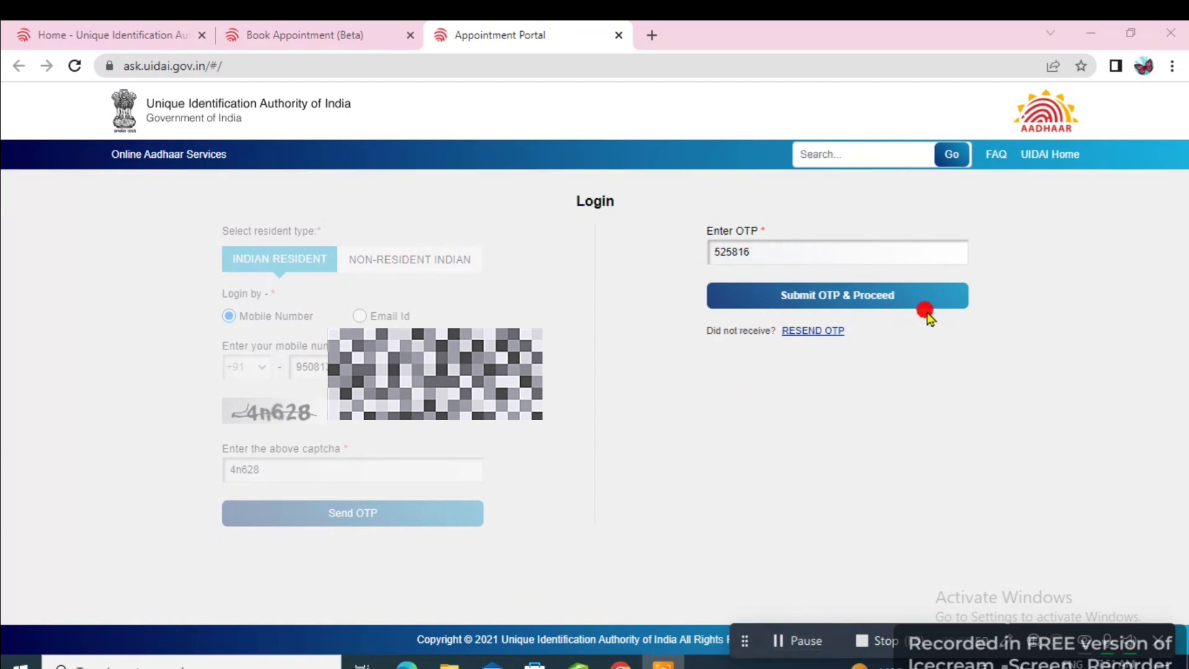
click(899, 303)
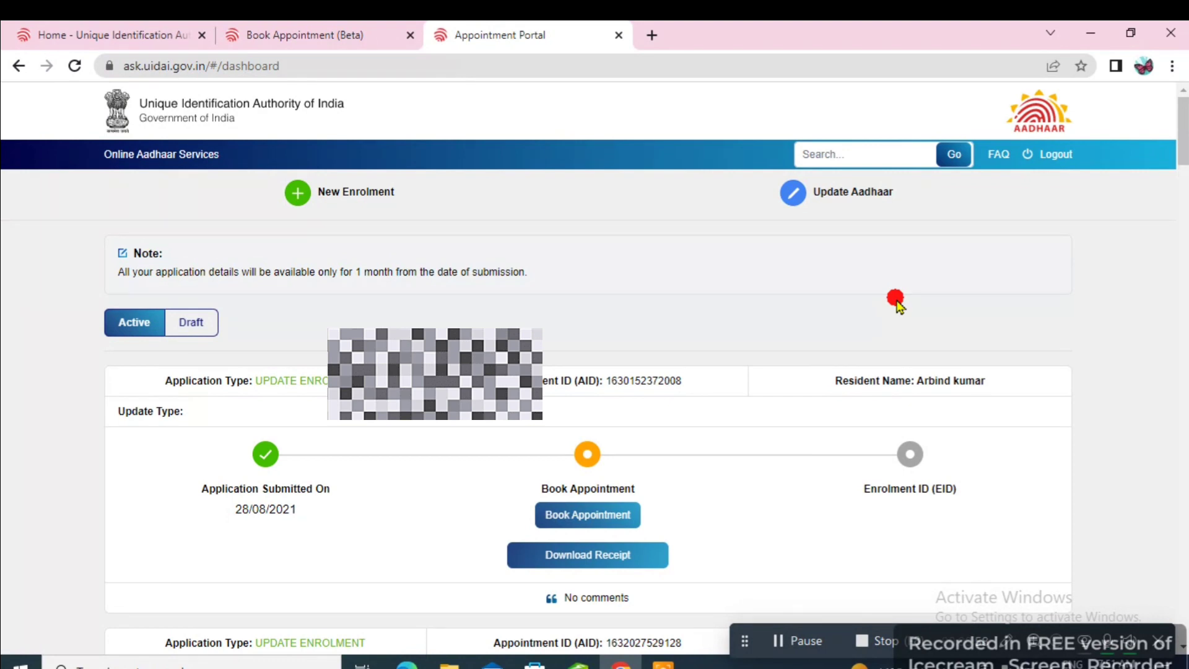
Start an Aadhaar update and enter the resident's name and Aadhaar number for a document based update.
click(1167, 189)
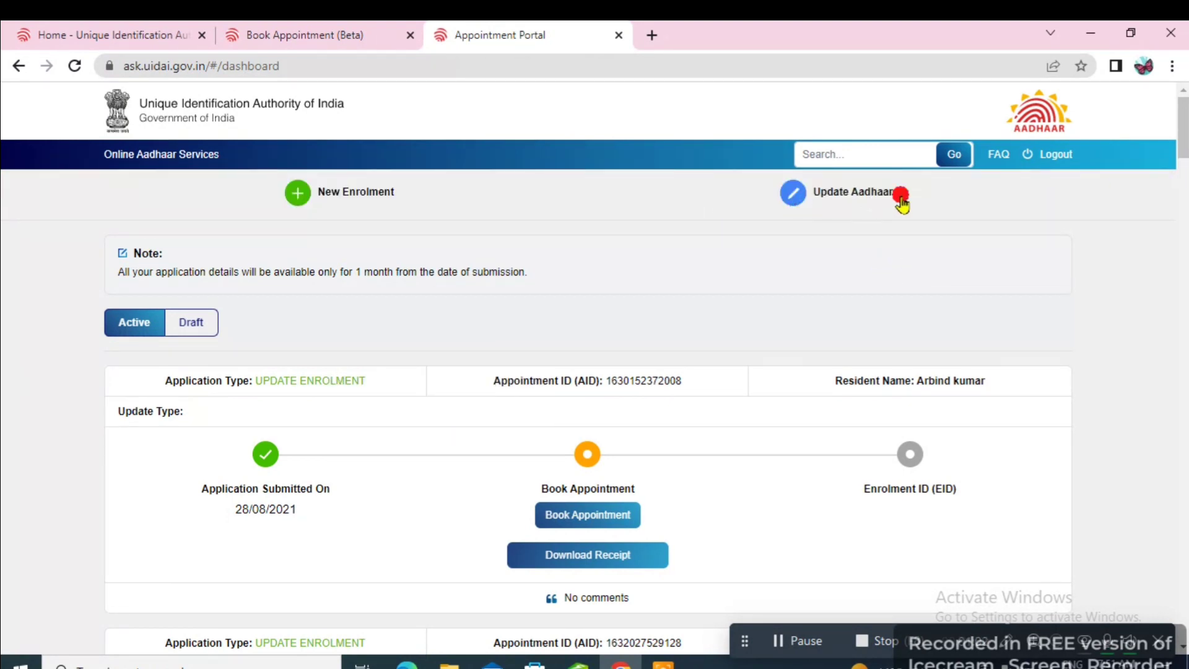
click(862, 193)
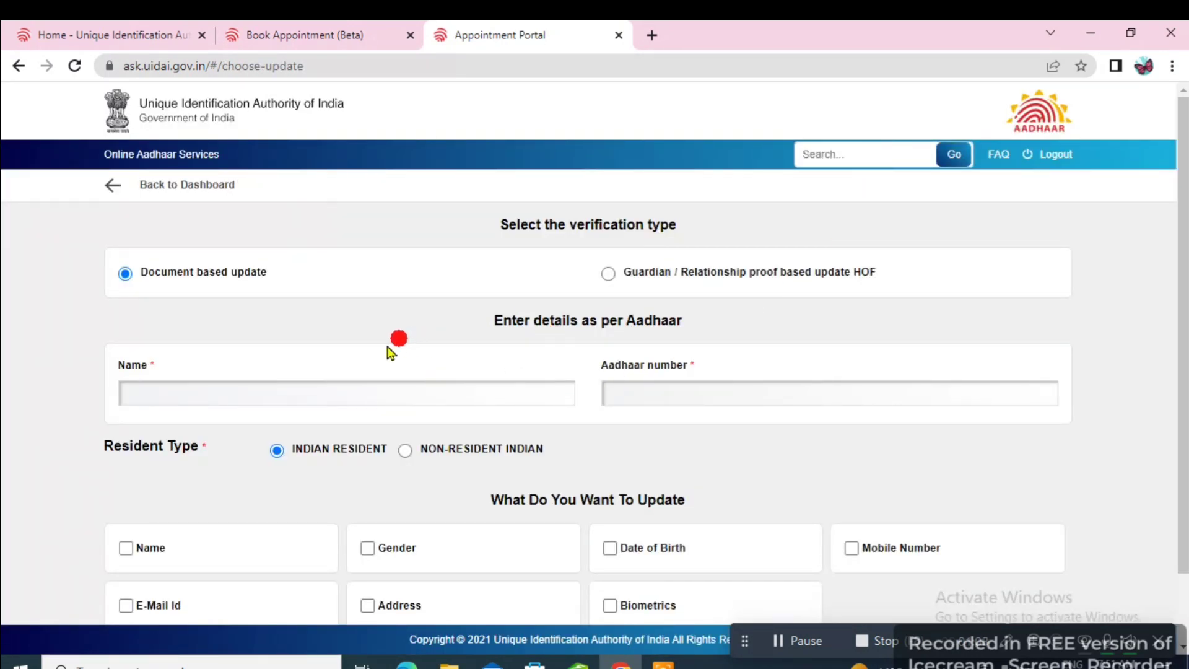
click(271, 395)
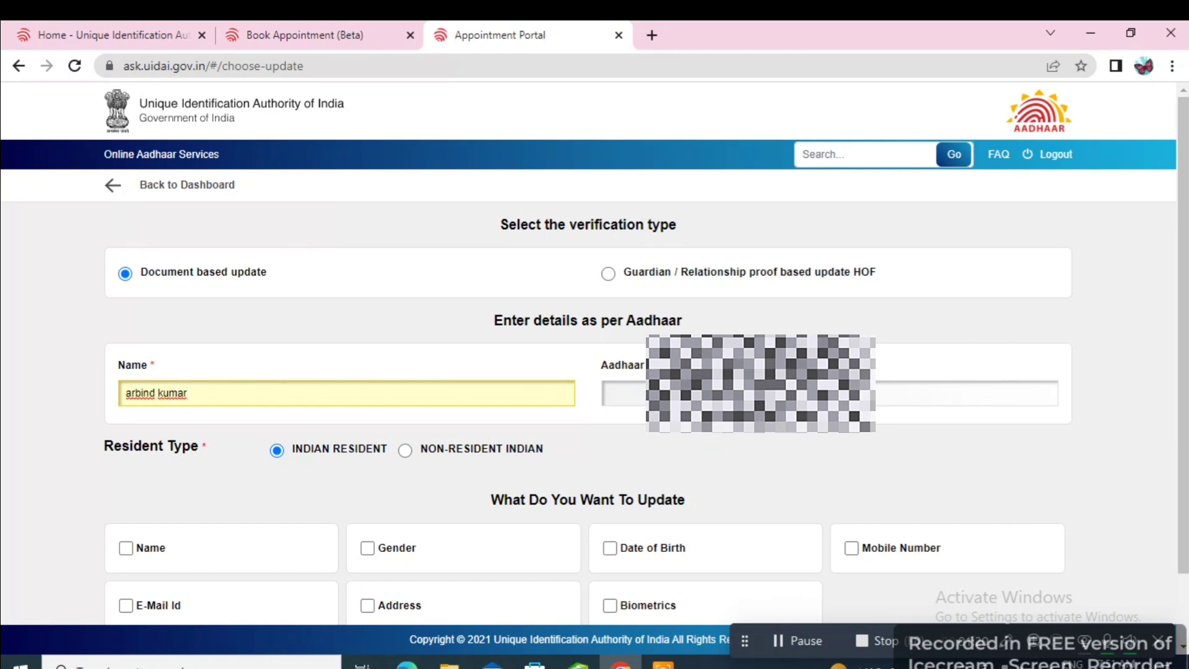
key(Tab)
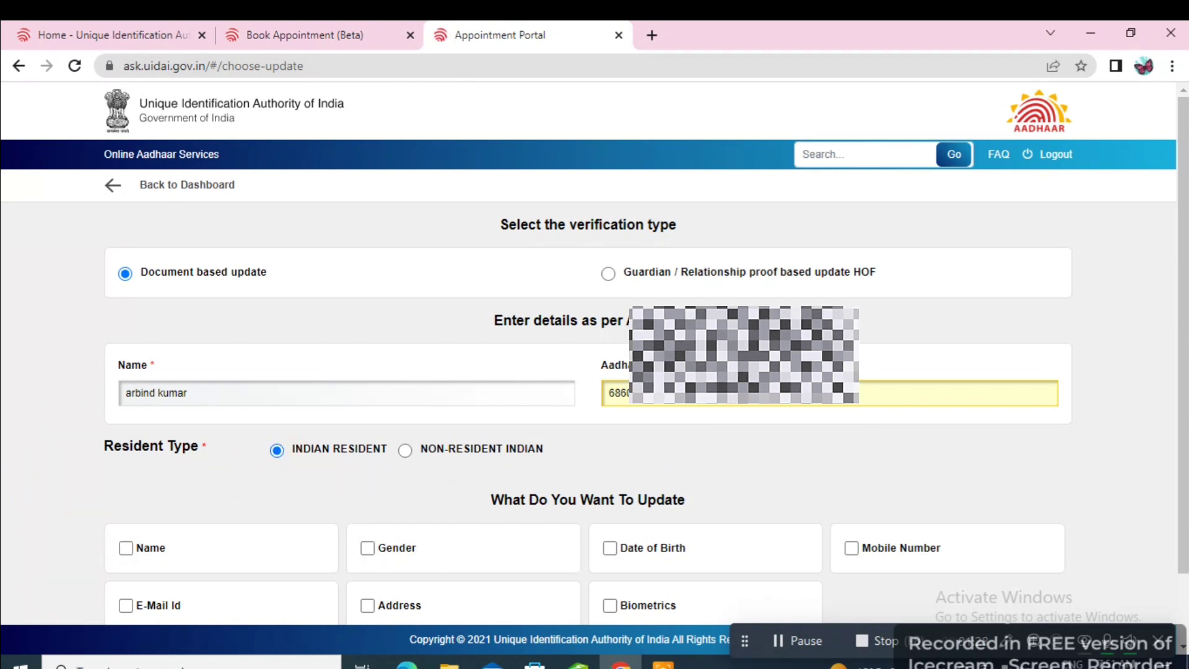
Choose Mobile Number as the only detail to update, proceed, and accept the Aadhaar number confirmation.
scroll(1184, 202, down, 1)
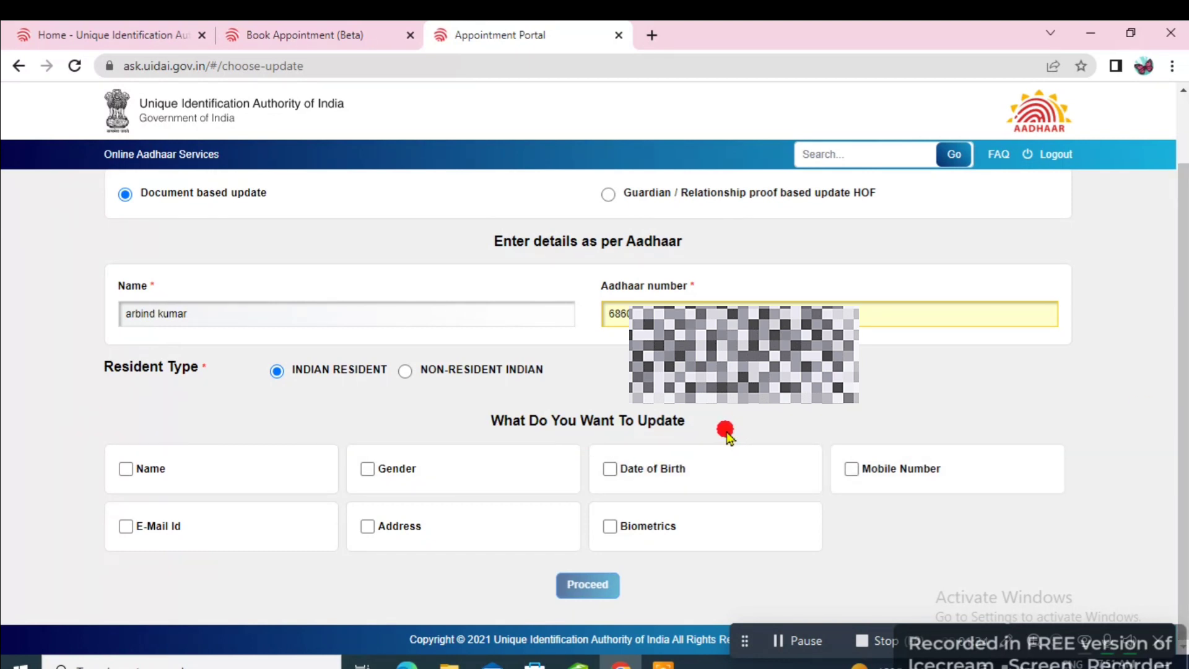
click(853, 472)
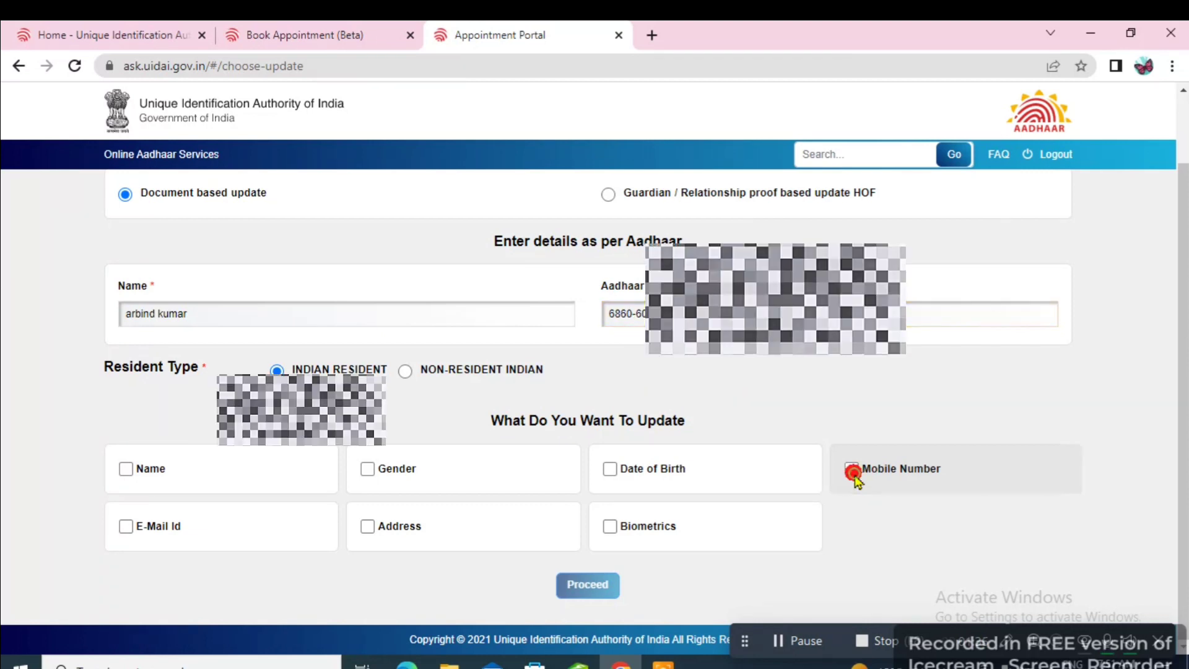
click(609, 589)
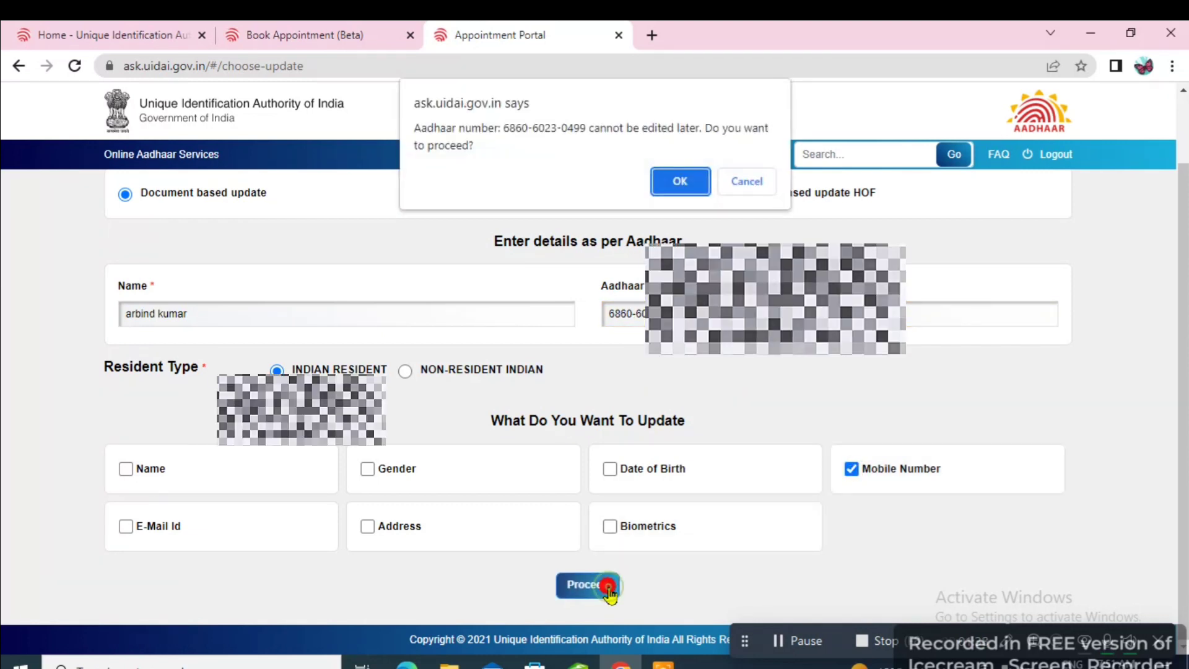
click(675, 181)
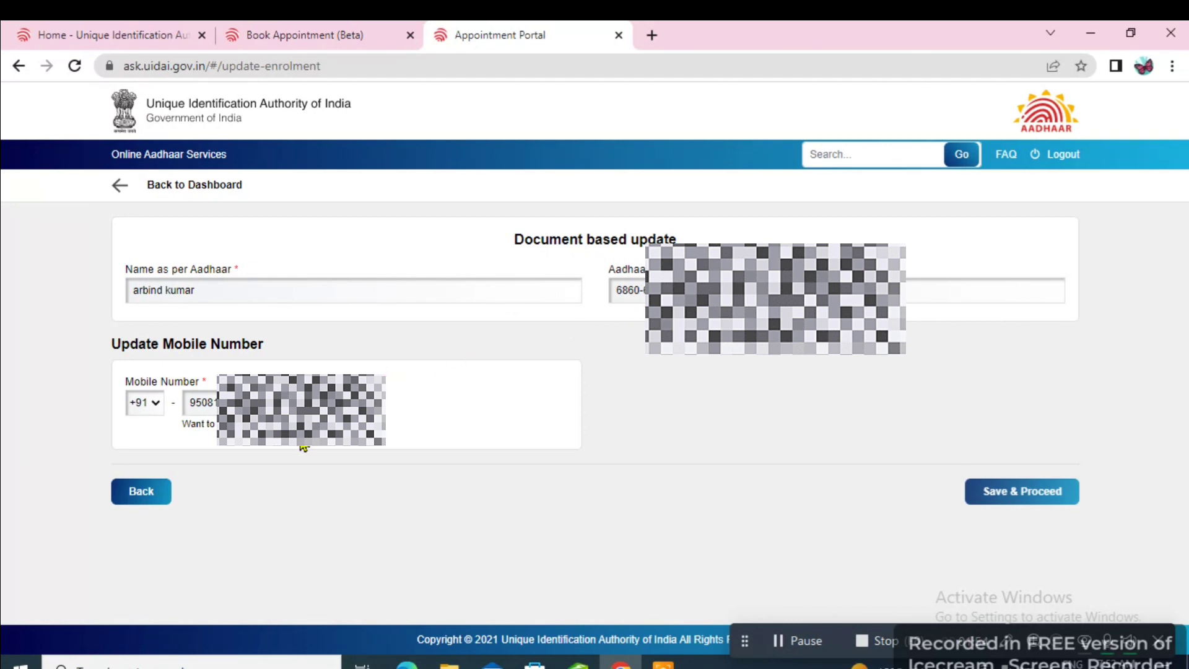
Save the mobile number entered for the update and submit the application with the disclosure accepted.
click(1035, 495)
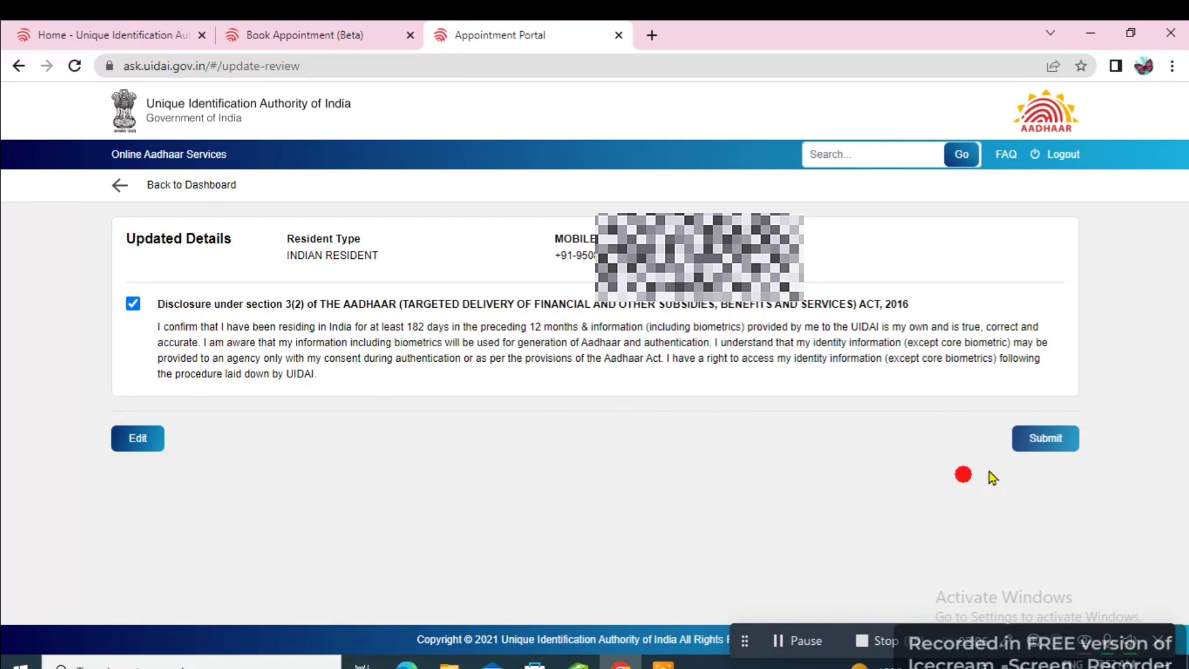
click(1053, 445)
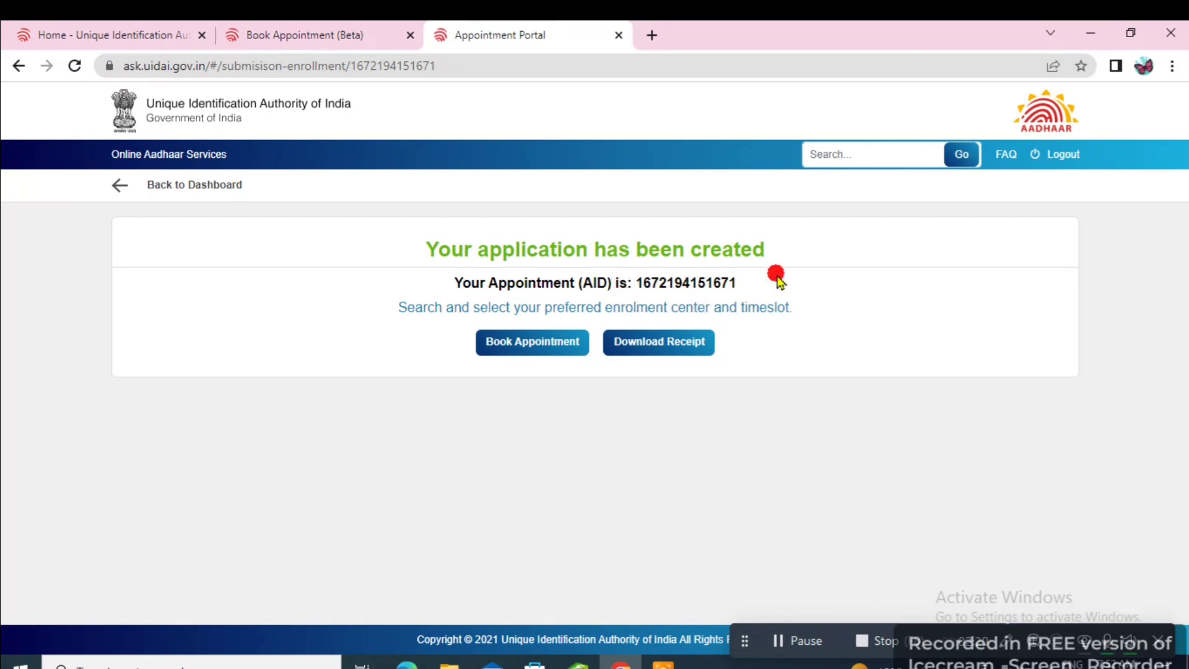
Start booking an appointment and search the enrolment centers by the center name "ara".
click(546, 345)
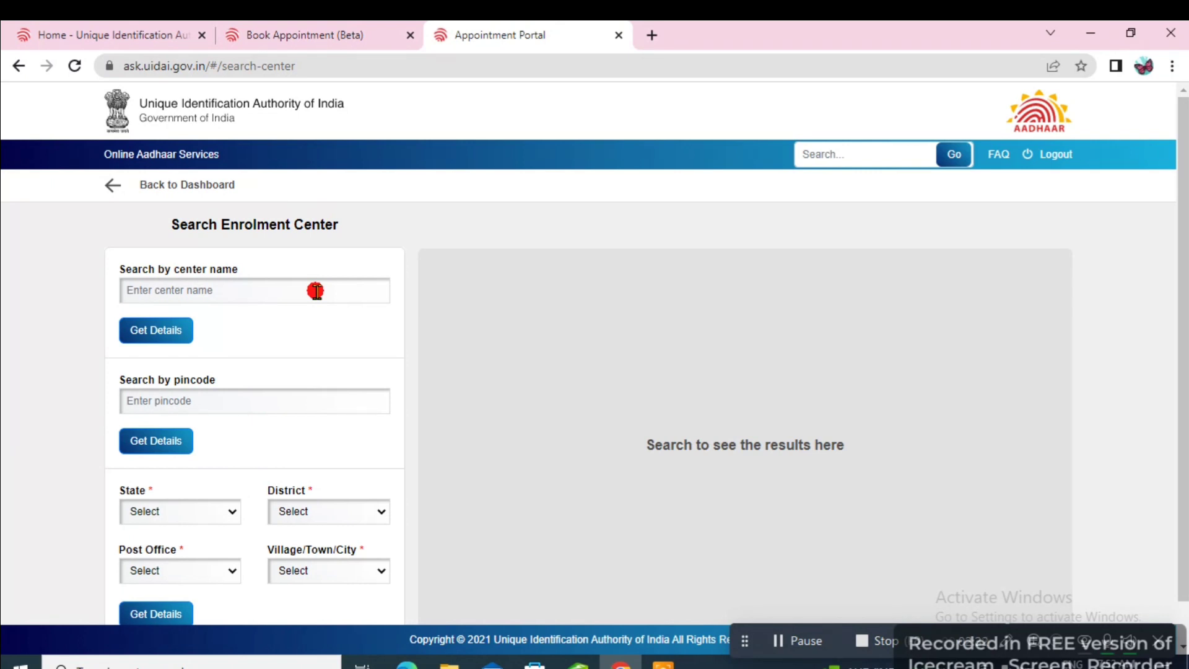
click(316, 291)
text(ara)
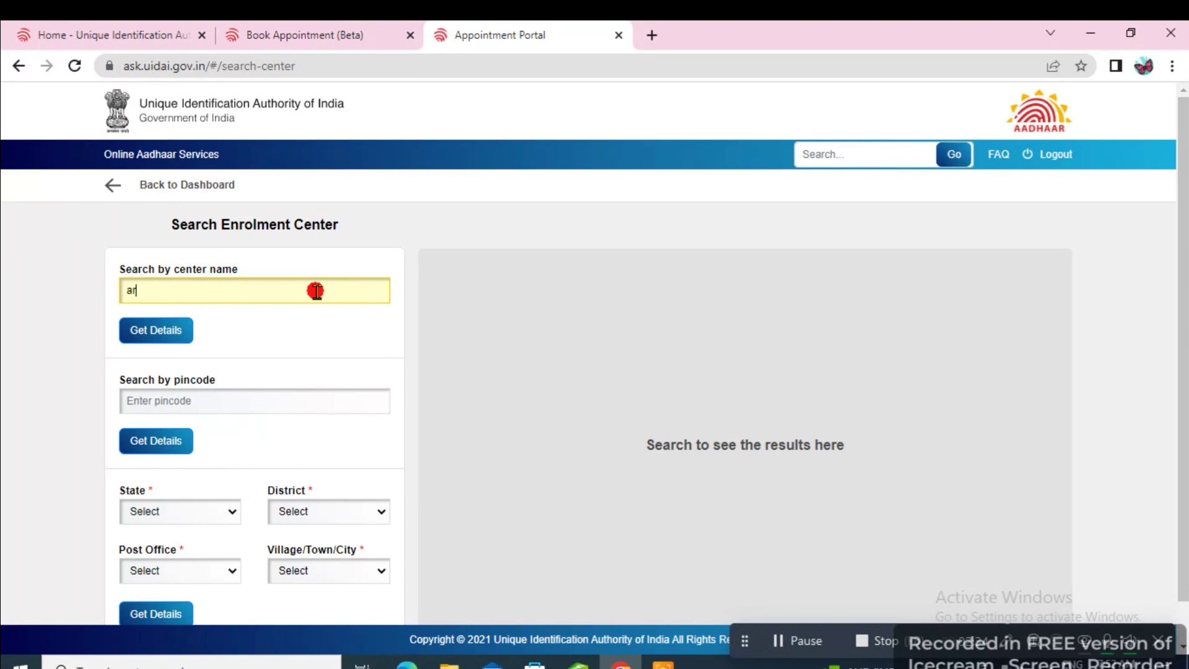
click(166, 333)
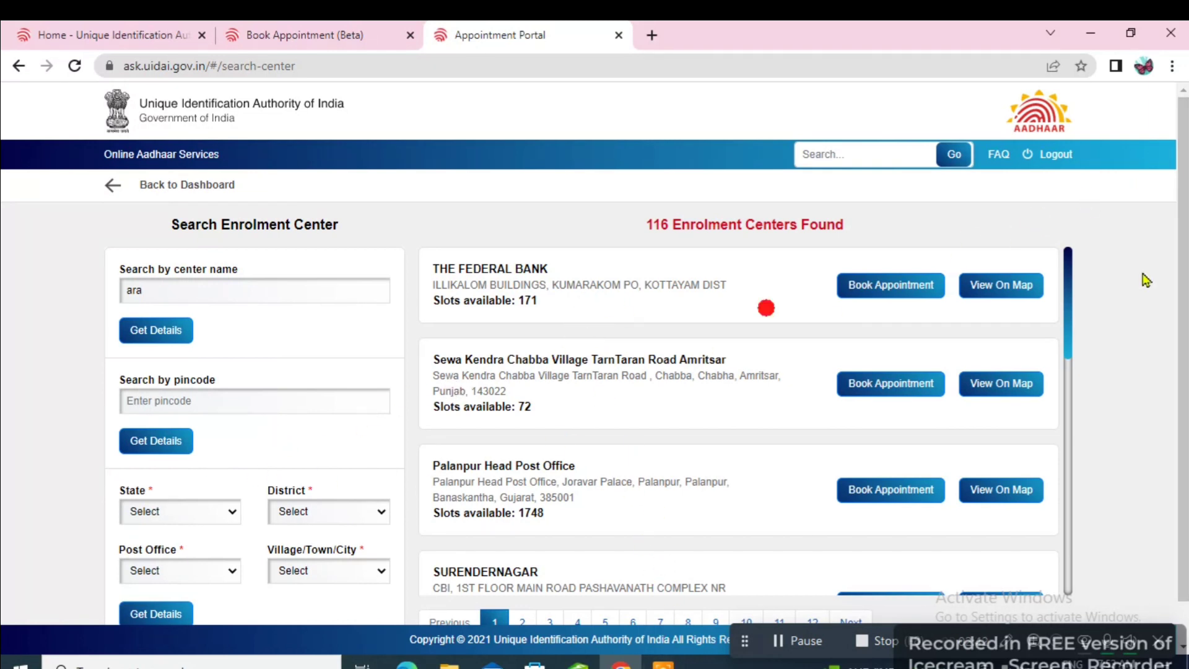
Book the 9:30 AM slot on 29 December 2022 at Sewa Kendra Chabba Village TarnTaran Road Amritsar, paying at the center.
scroll(1184, 298, down, 1)
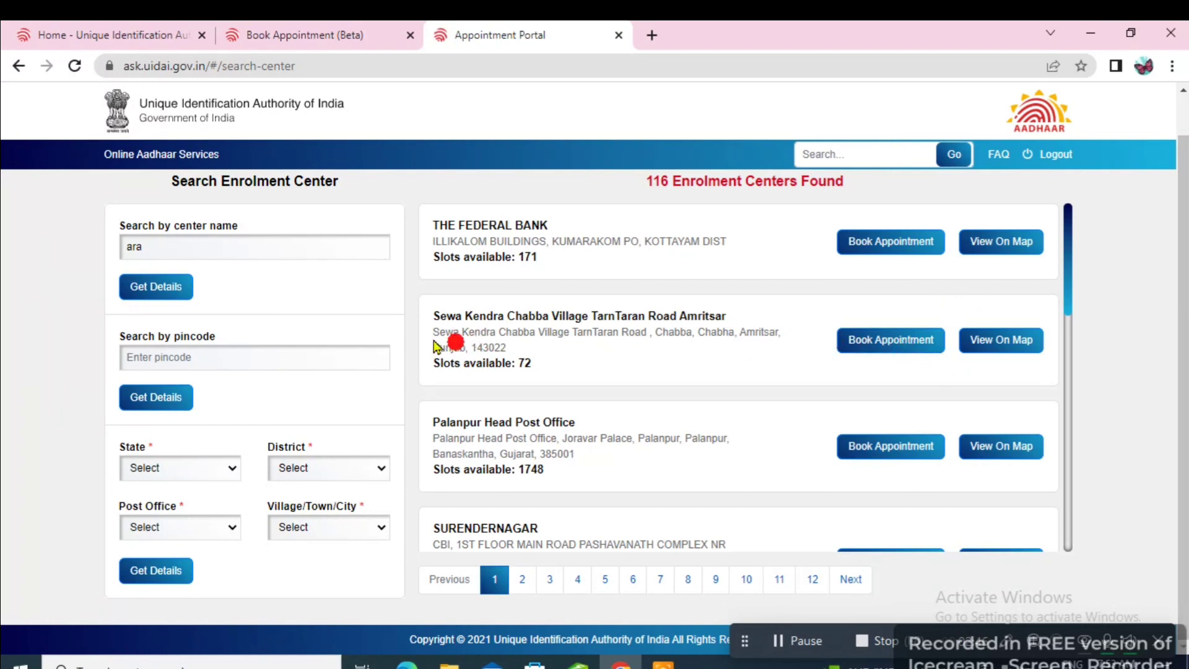
click(896, 350)
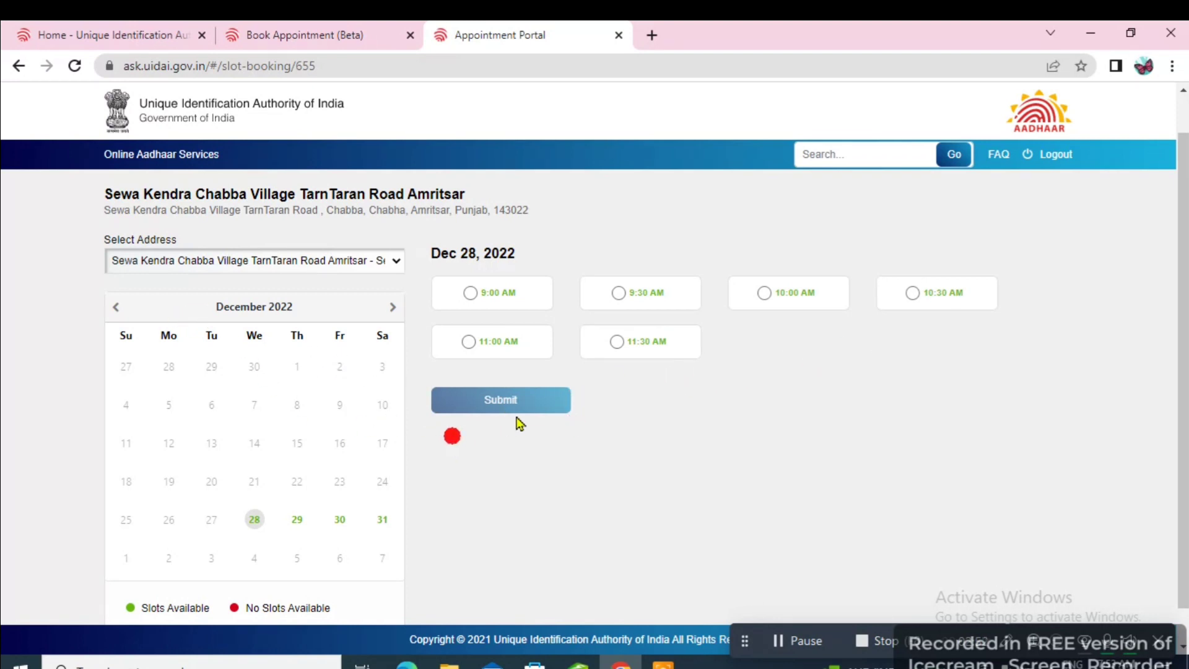
drag(1183, 252, 1184, 338)
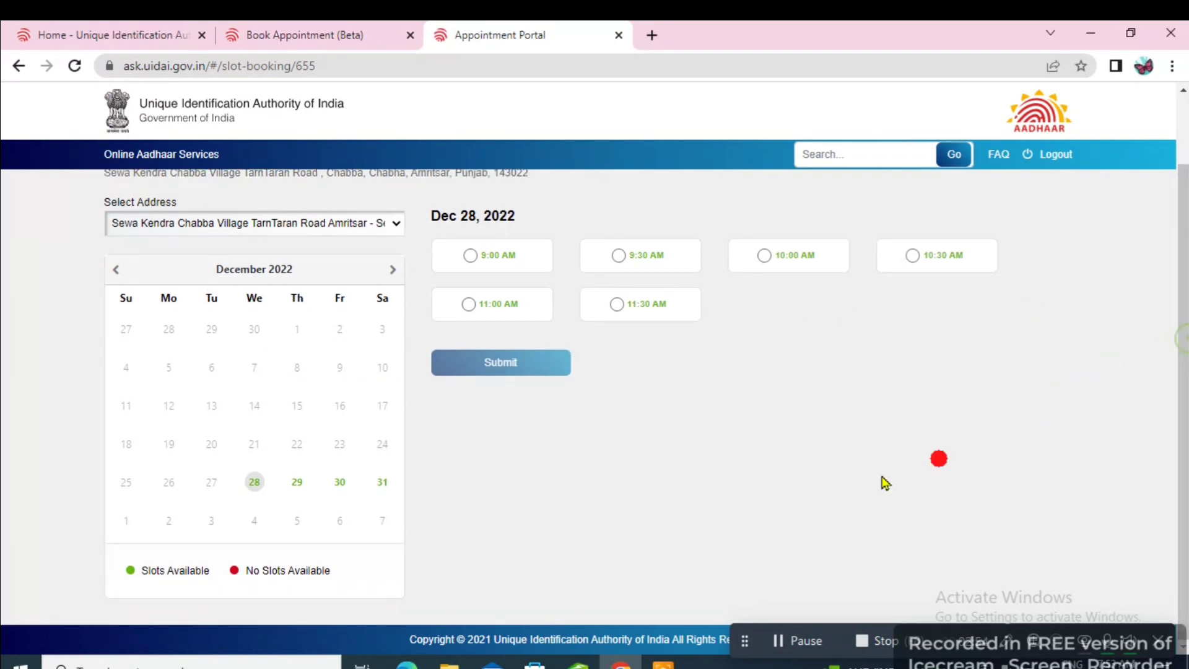
click(297, 485)
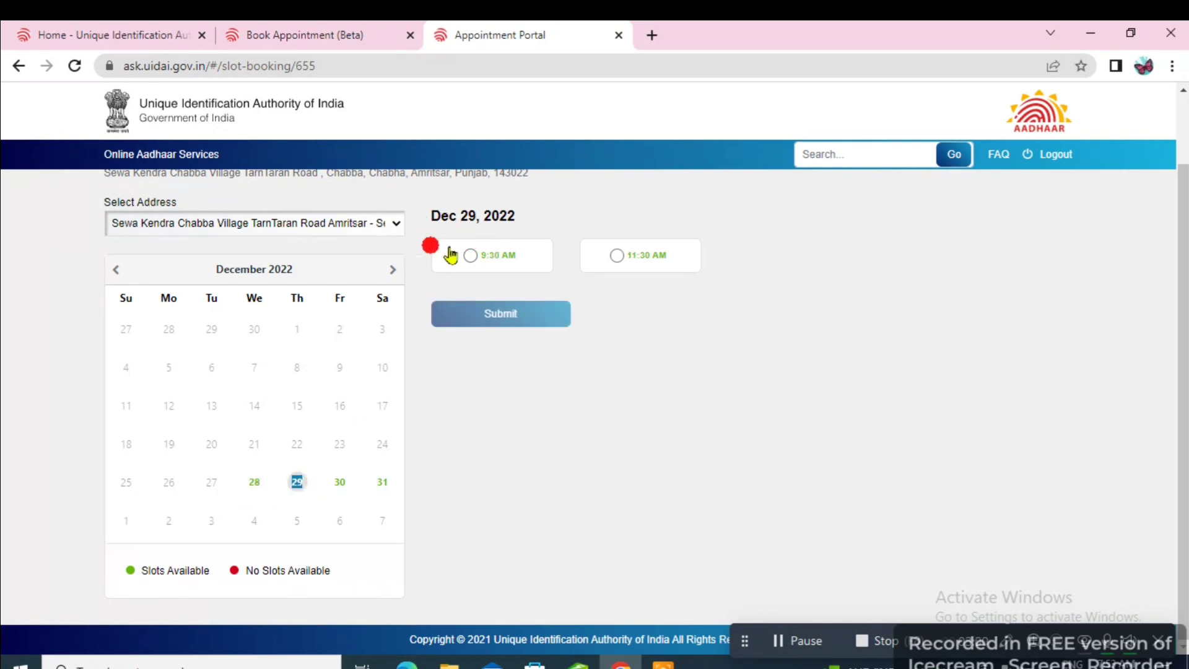
click(476, 258)
click(464, 255)
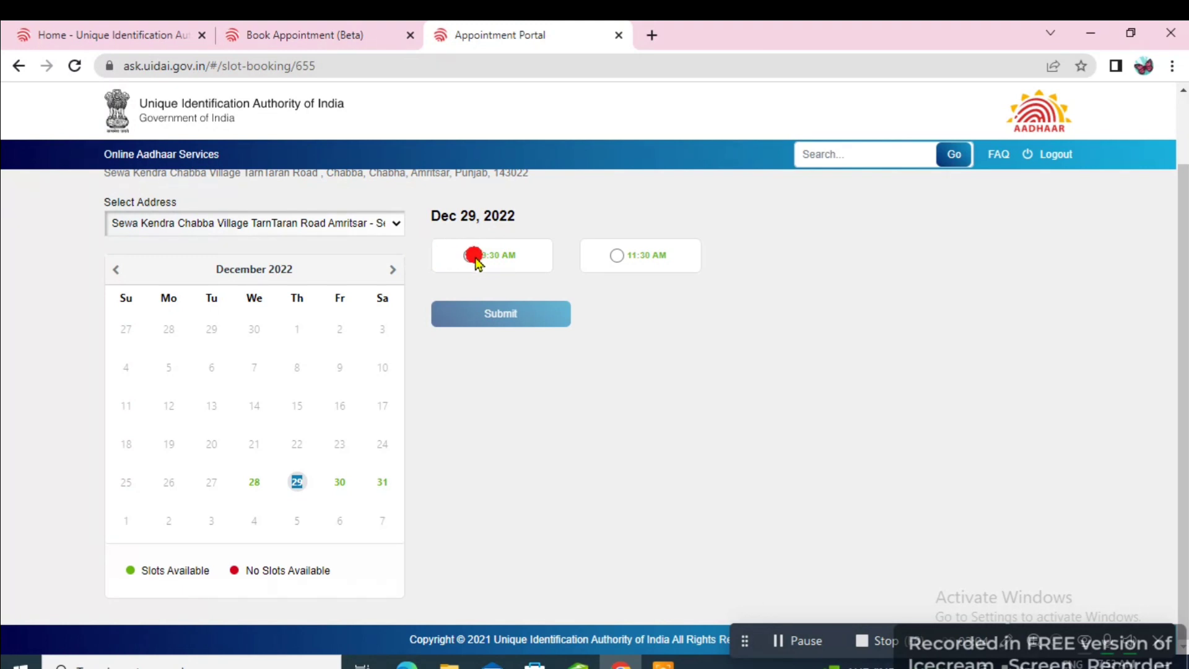
click(471, 255)
click(511, 317)
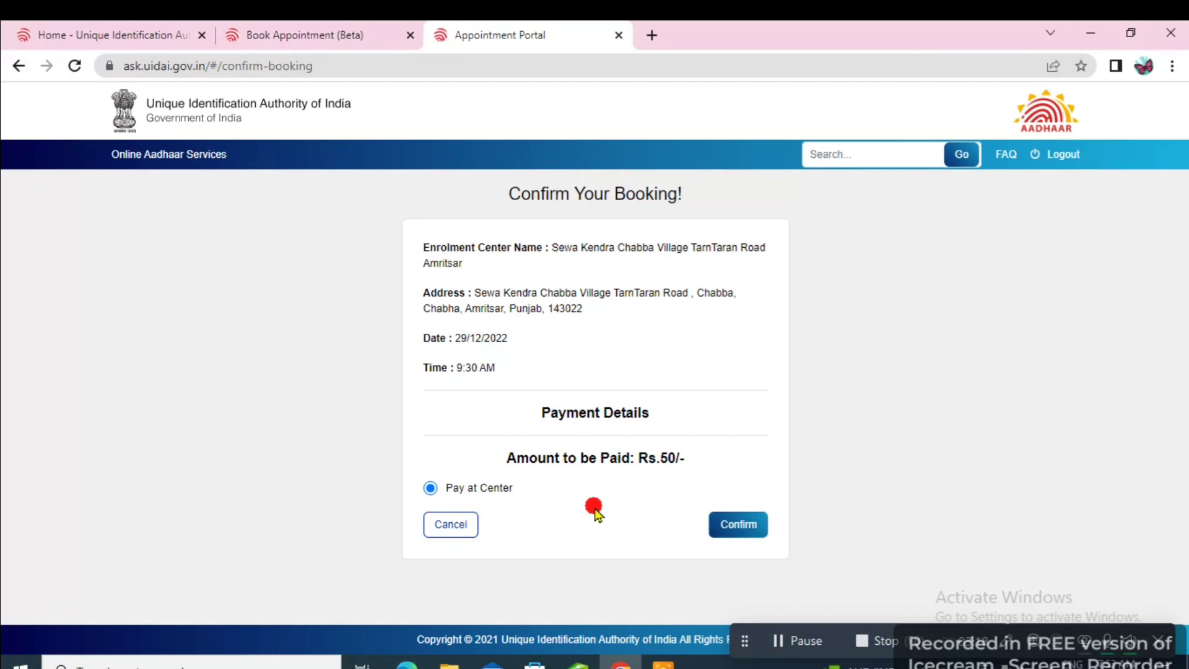
click(752, 527)
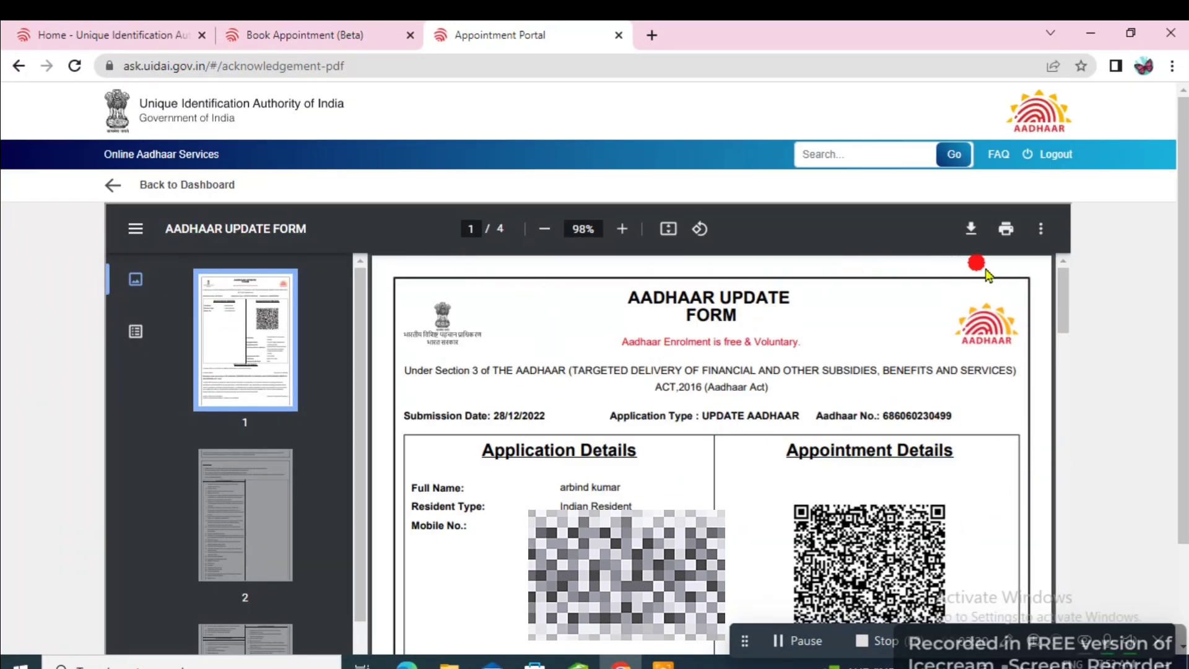
Look through the pages of the Aadhaar Update Form acknowledgement.
scroll(1184, 304, down, 2)
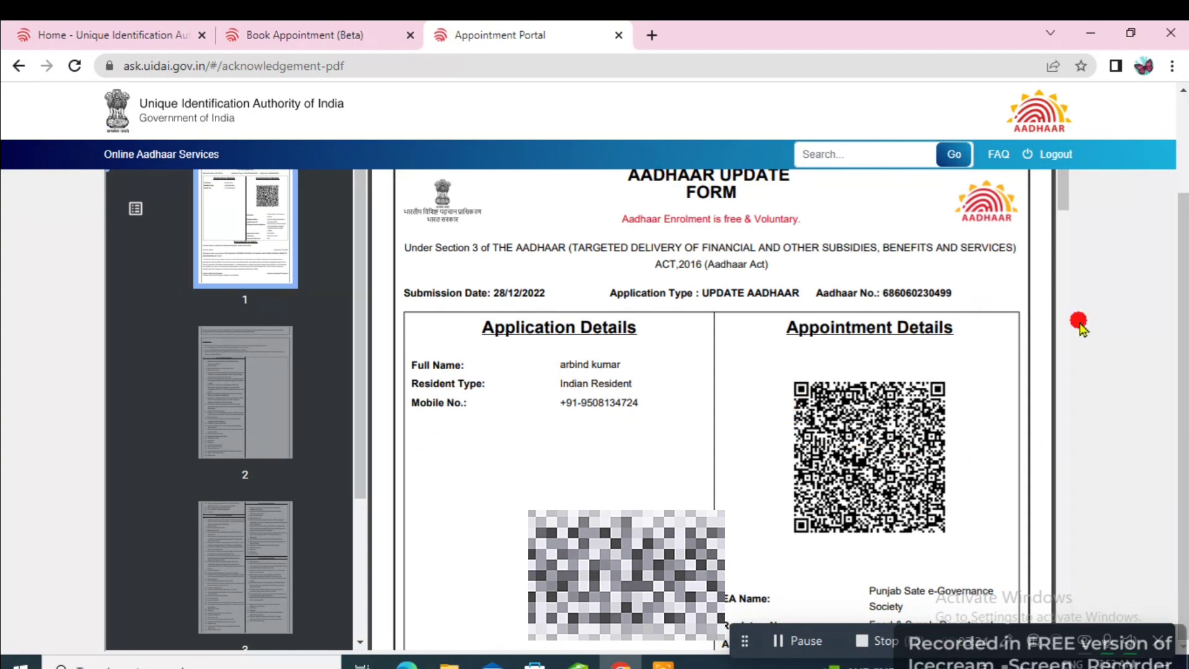
drag(1065, 193, 1087, 126)
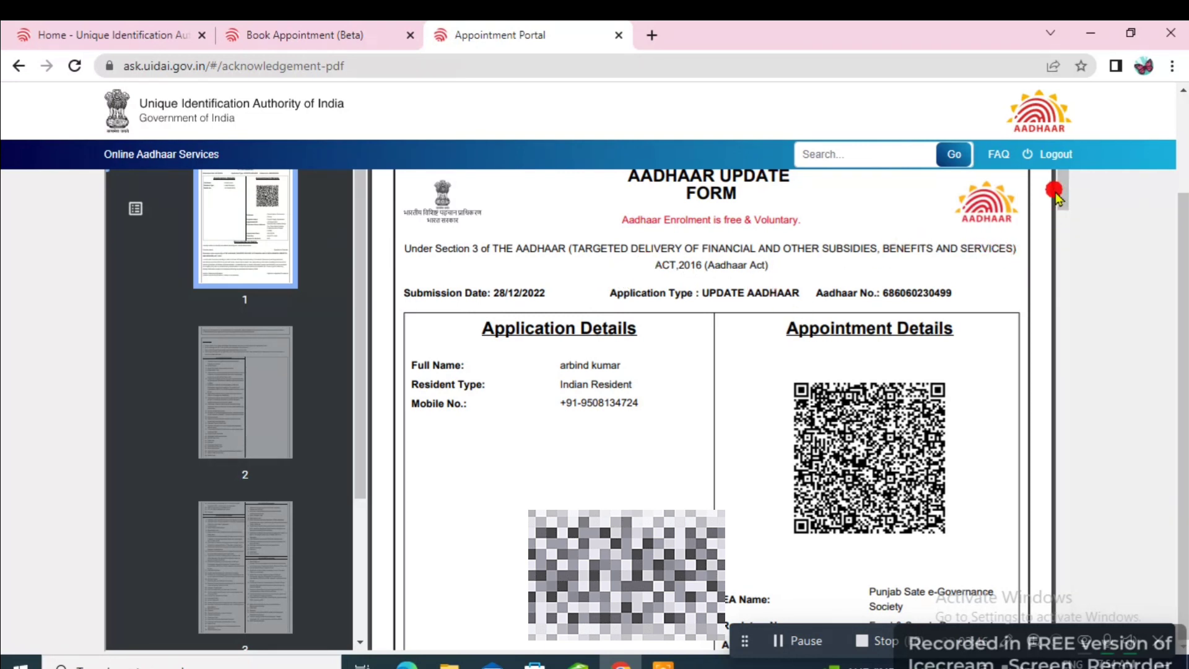
click(810, 649)
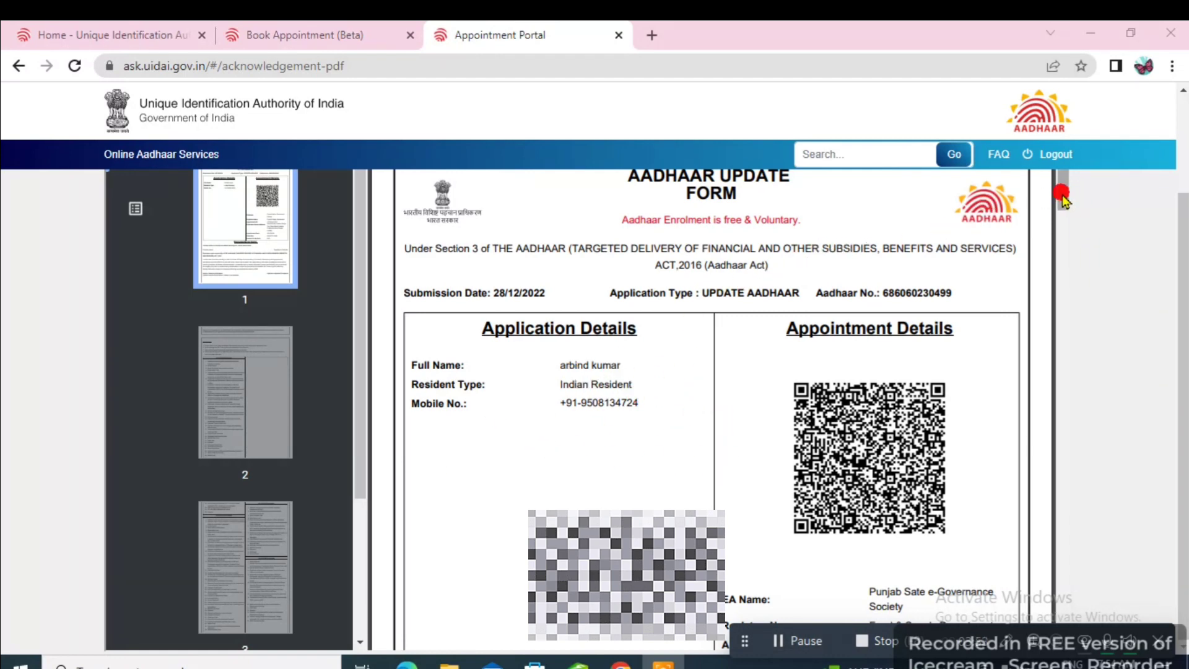
drag(1062, 196, 1106, 515)
right_click(1111, 515)
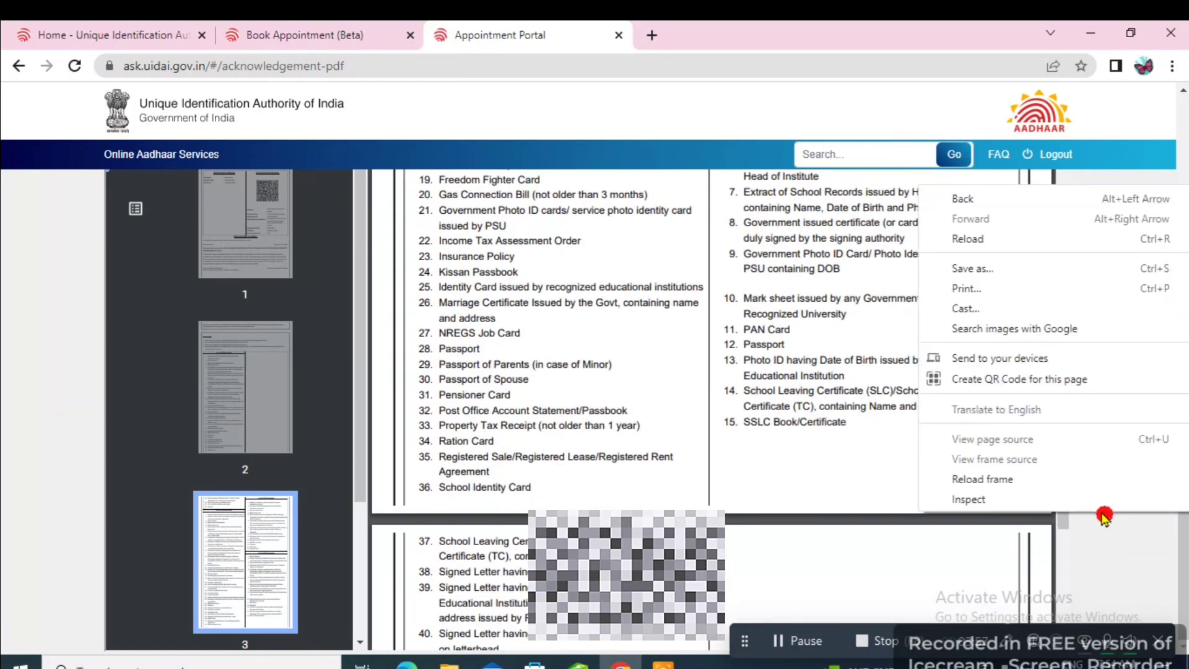